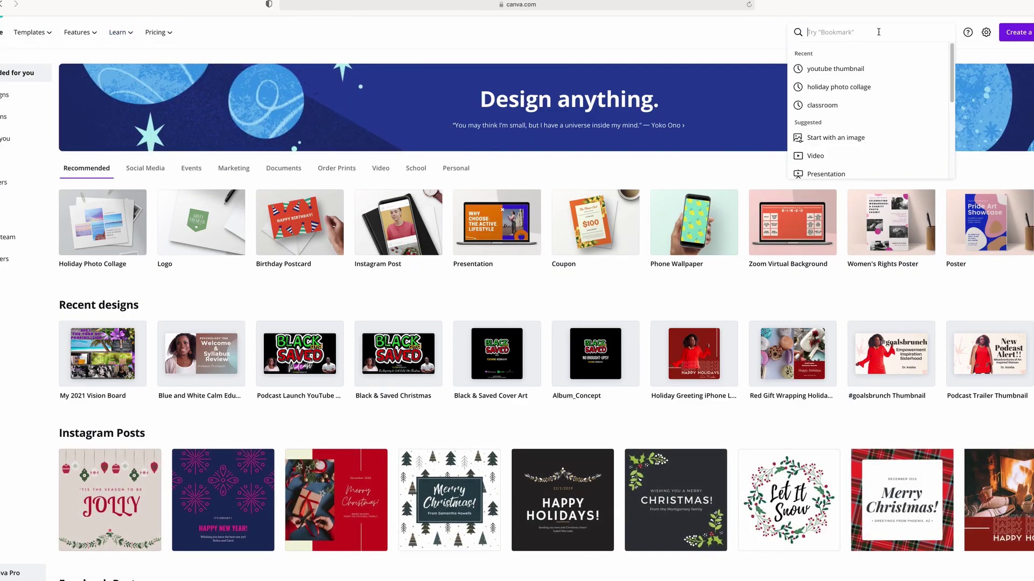
Step: Search 'mood board collage' and open the pink and brown Lily & Aloe photo collage template
text(ard collage)
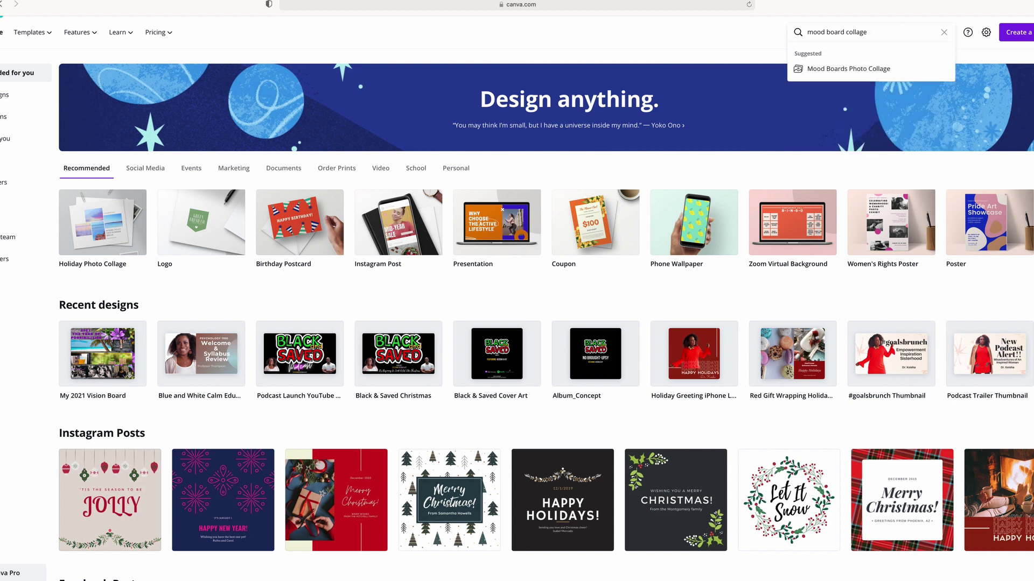
click(852, 73)
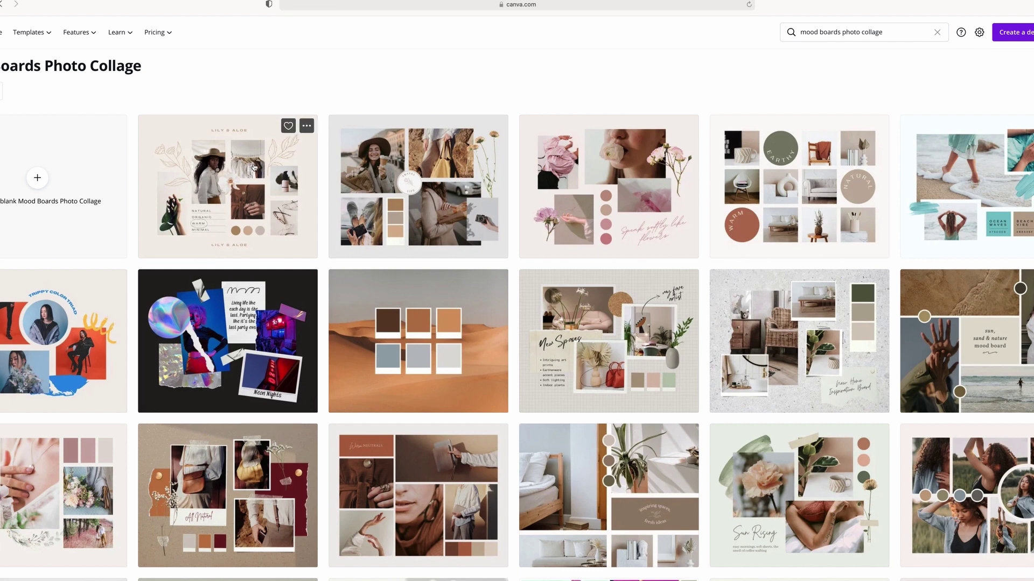
click(255, 170)
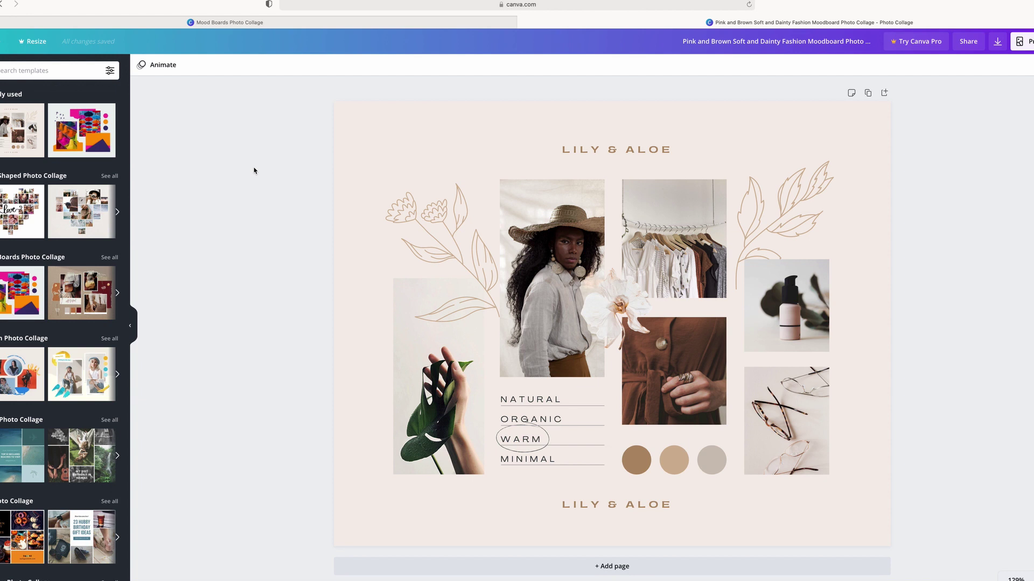
Step: Replace the LILY & ALOE heading with '2021 VISION BOARD' and 'YEAR OF POSSIBILITIES' on two lines
click(562, 150)
drag(562, 150, 678, 150)
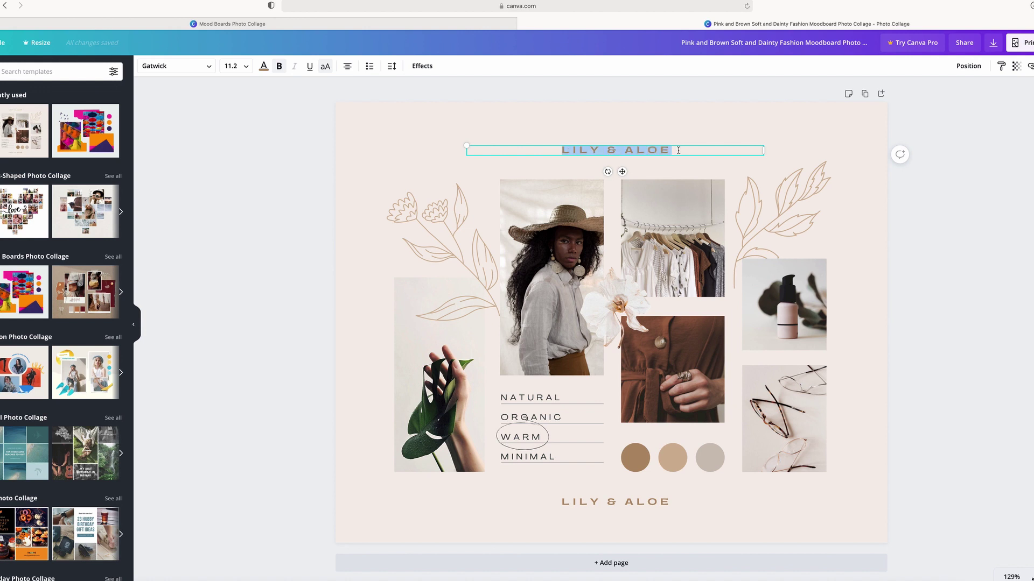
text(2021 VISION BOARD)
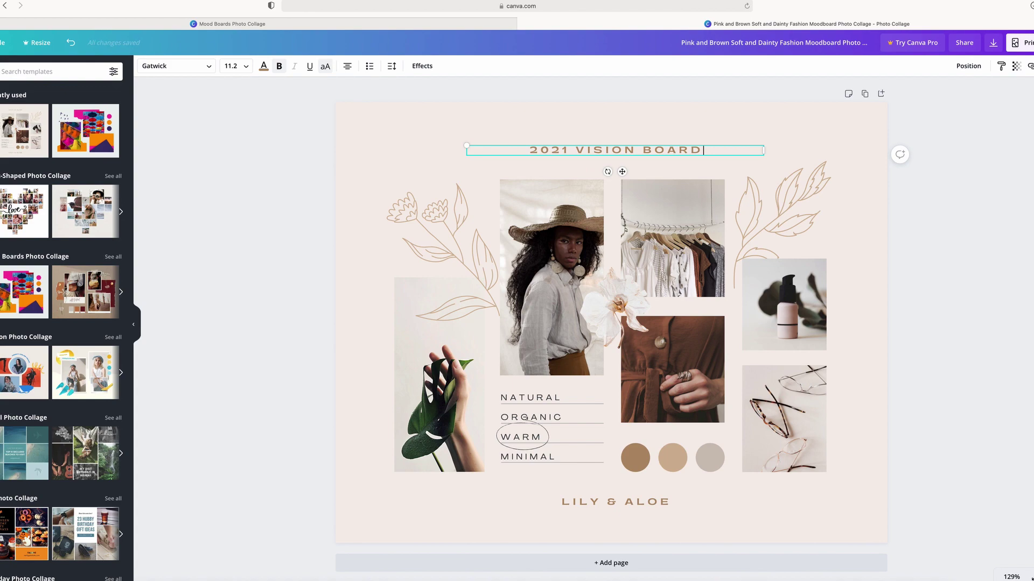
key(Return)
text(YEAR OF PO)
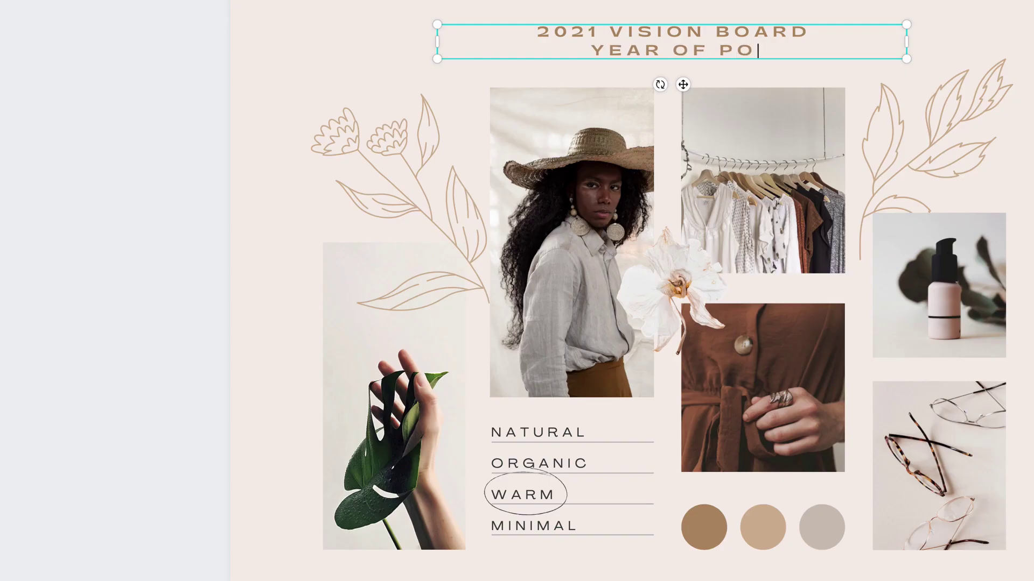
text(SSIBILITIES)
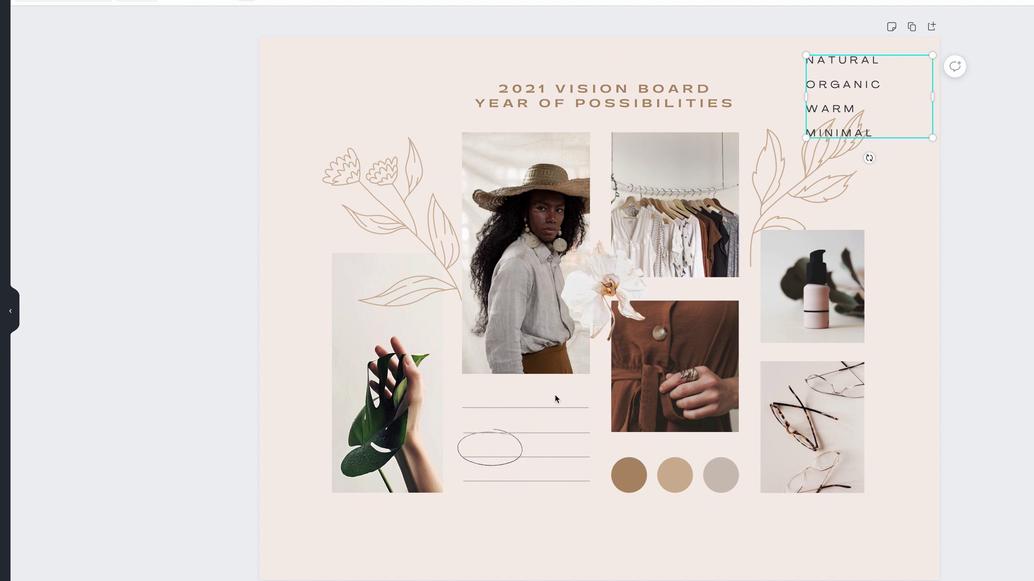
click(601, 441)
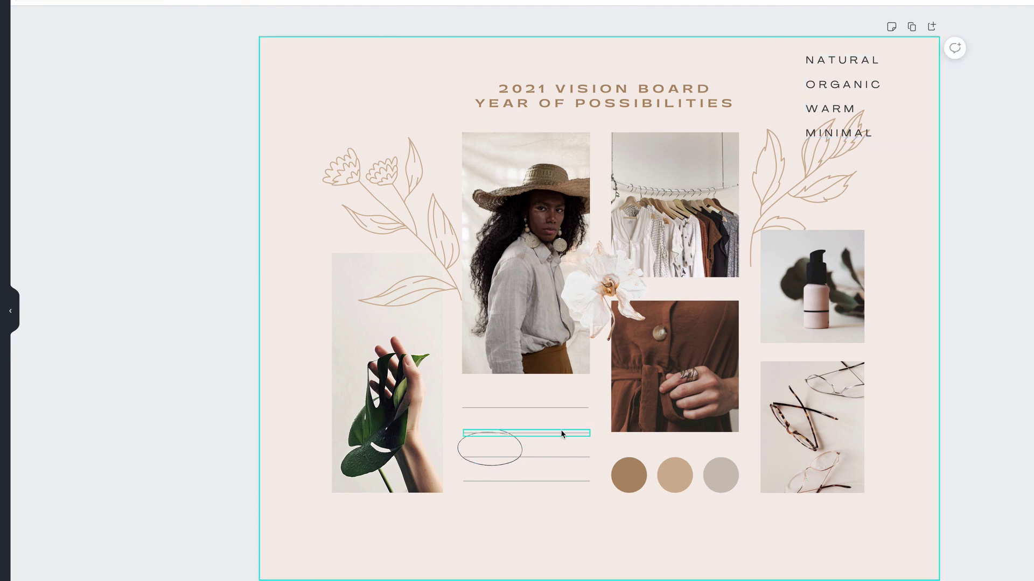
Step: Group the four rule lines and the ellipse together
shift+click(521, 450)
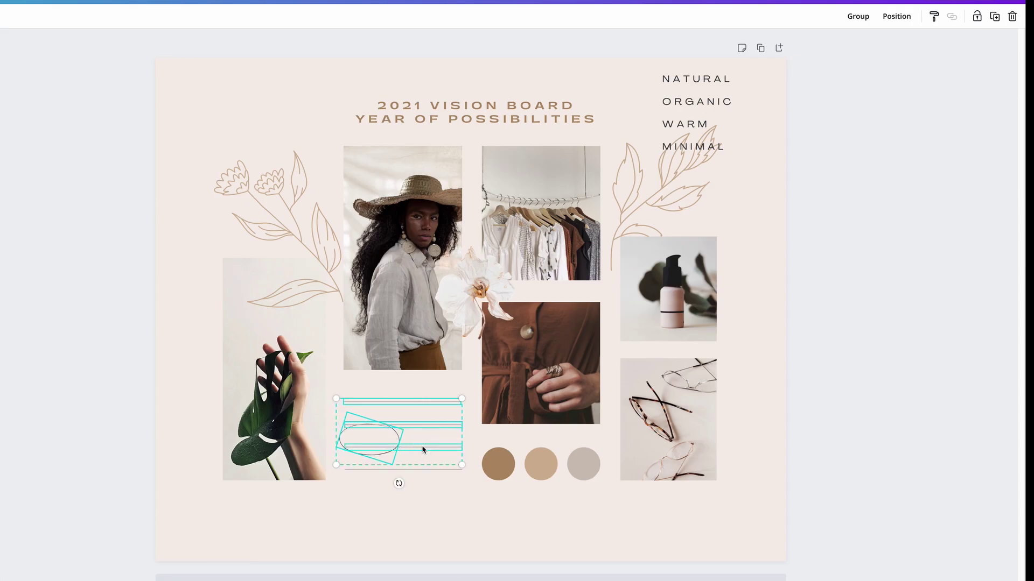
click(443, 485)
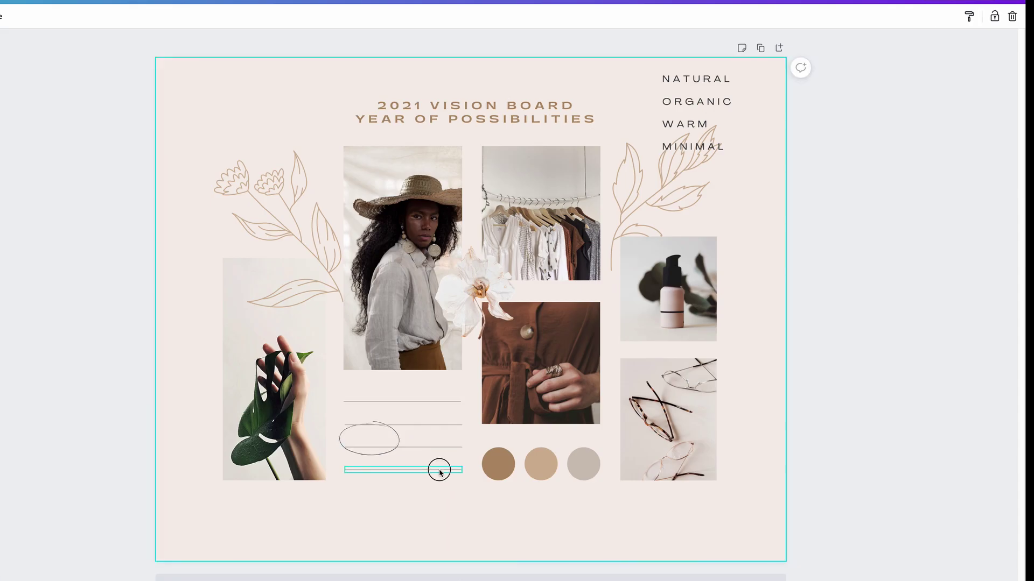
click(438, 469)
shift+click(439, 447)
shift+click(437, 403)
shift+click(391, 425)
shift+click(386, 438)
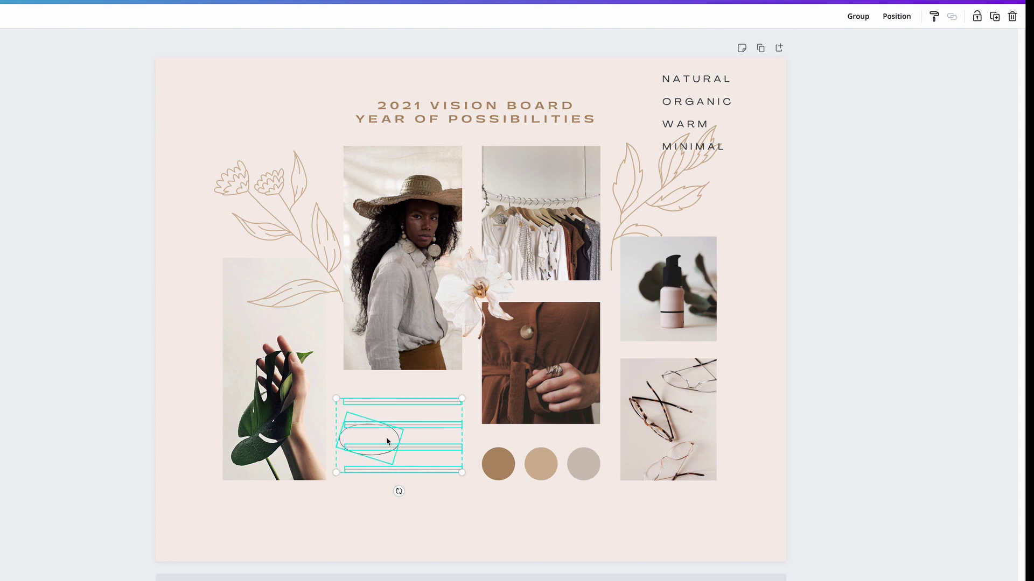
click(857, 17)
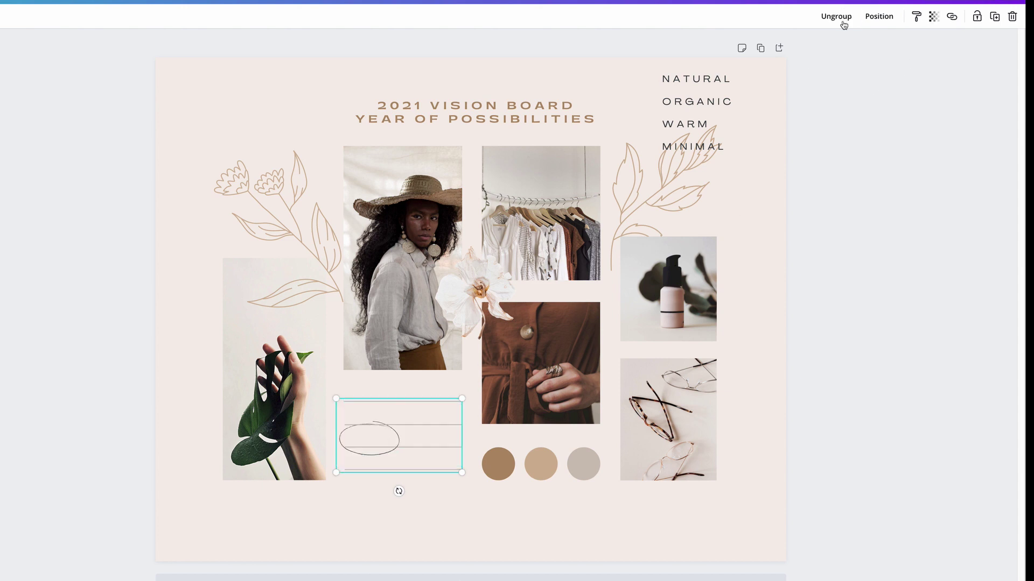
Step: Place a copy of the line group and word list top-left, moving the original group under the top-right list
click(994, 16)
drag(443, 454, 252, 107)
drag(382, 440, 695, 120)
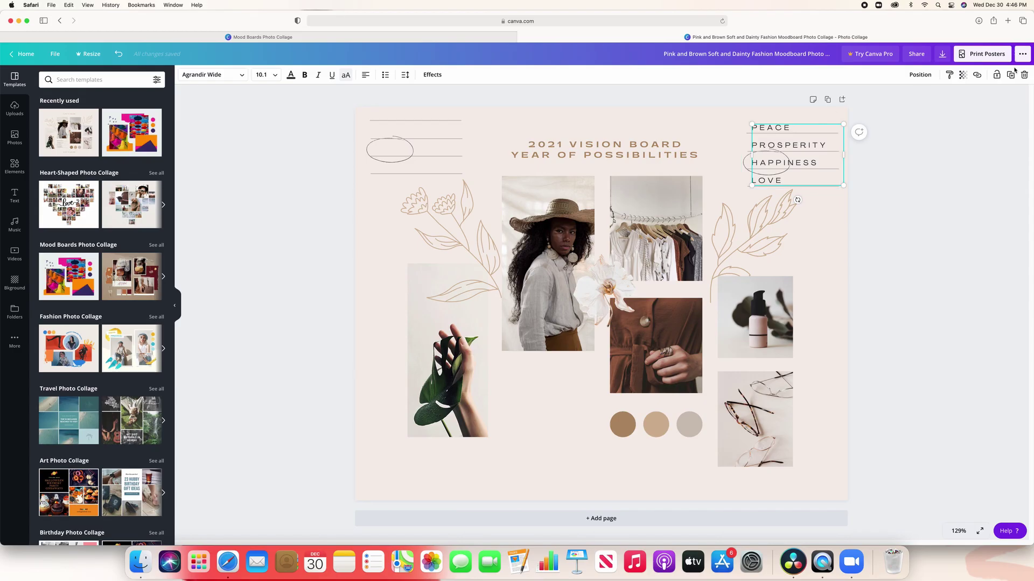
click(1009, 74)
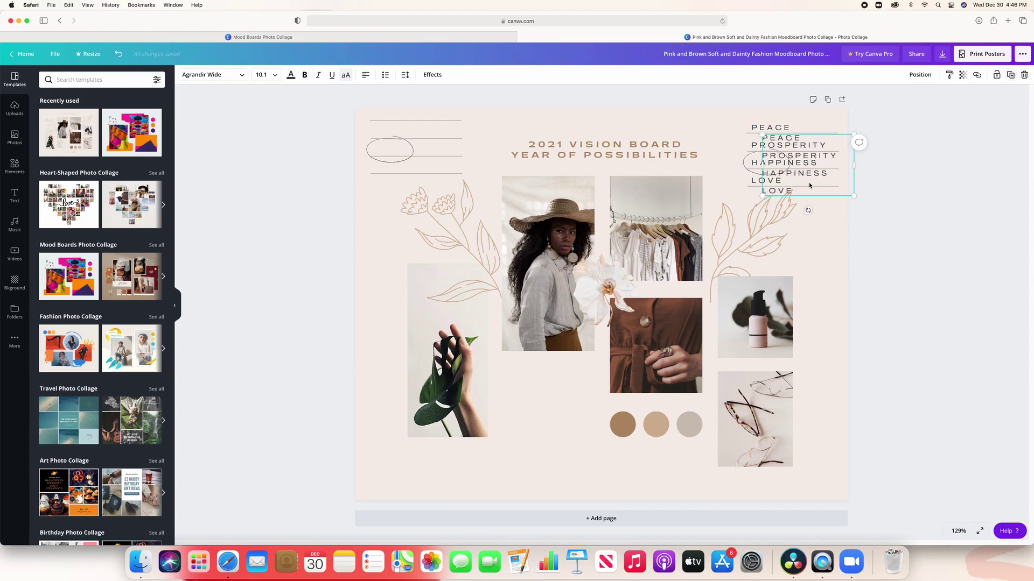
drag(818, 155, 424, 136)
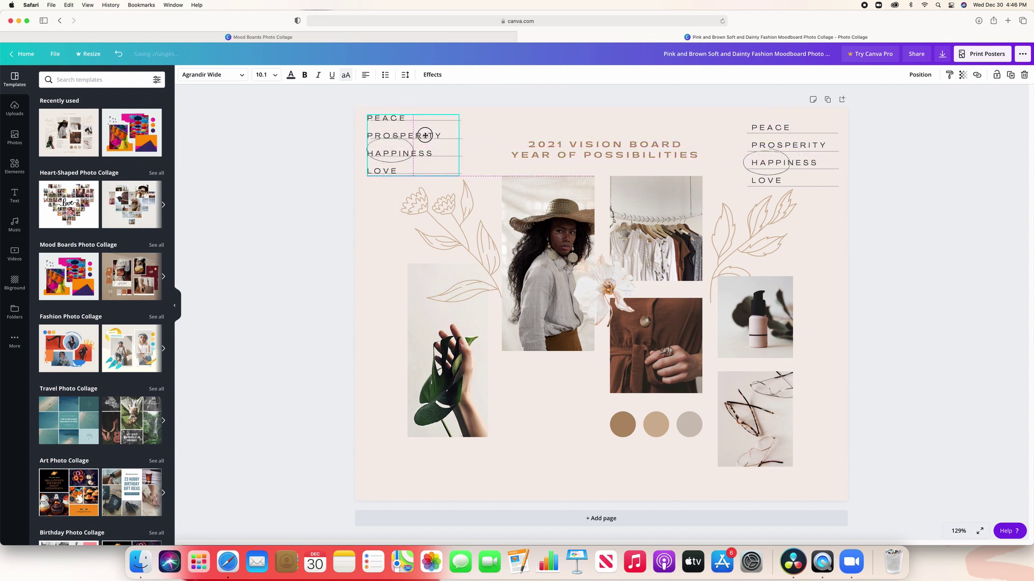
Step: Rewrite the top-left word list as GROWTH, RECOGNITION, MEANINGFUL and REST
double_click(377, 118)
text(GROWTH)
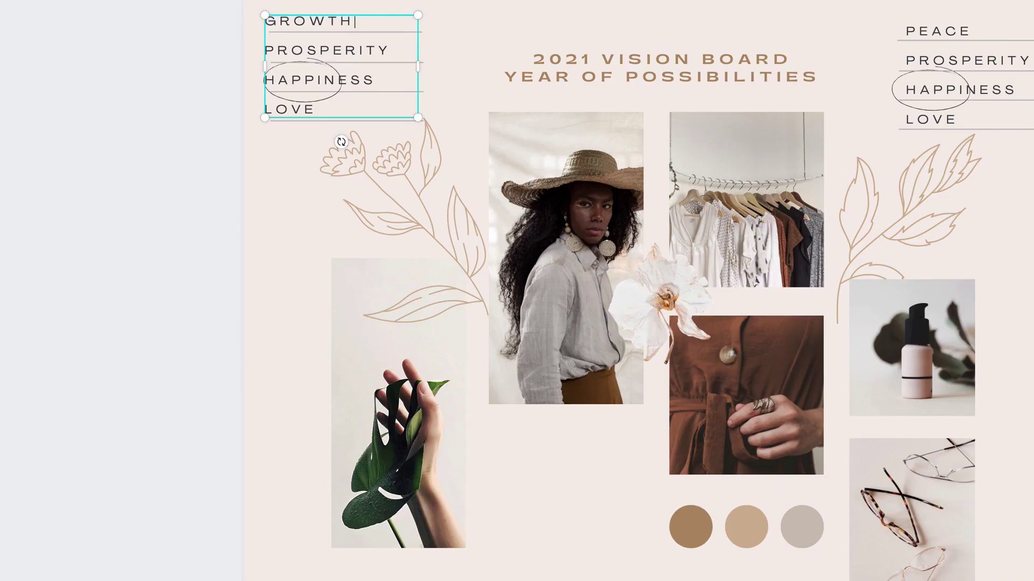
drag(391, 50, 259, 47)
text(RECOGNITION)
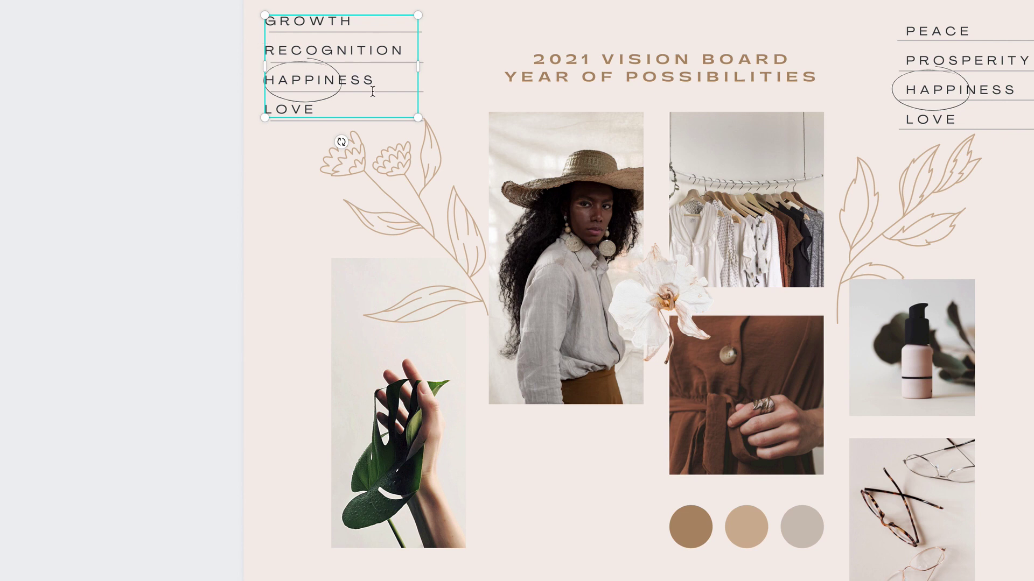
drag(376, 82, 267, 76)
text(MEA)
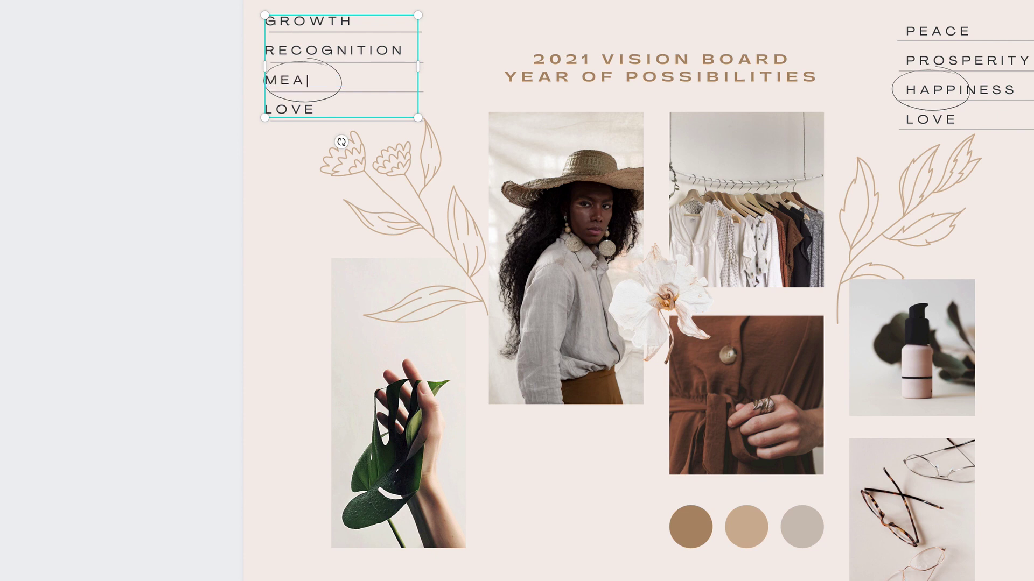
text(NINGFUL)
drag(318, 108, 264, 105)
text(REST)
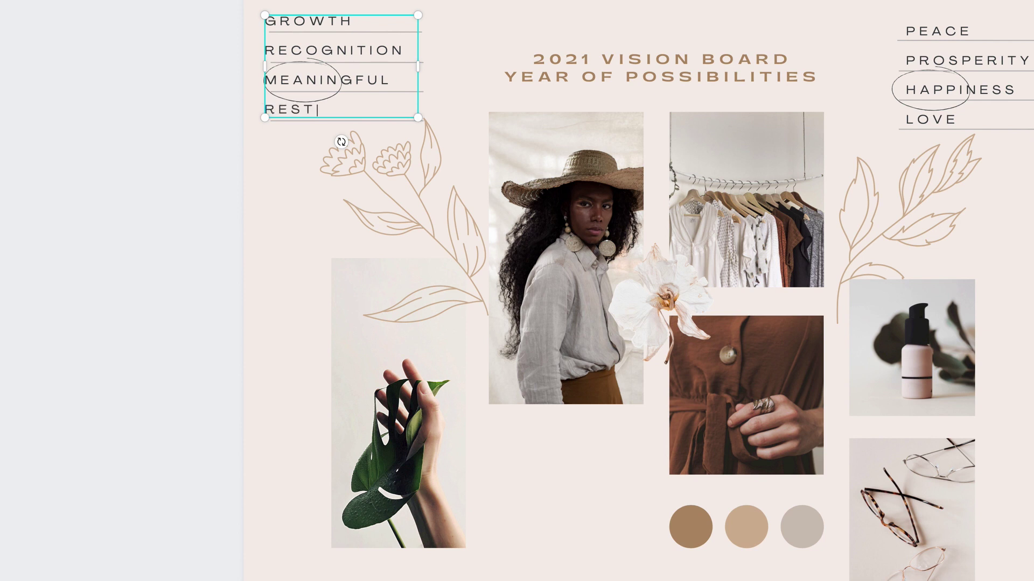
click(280, 193)
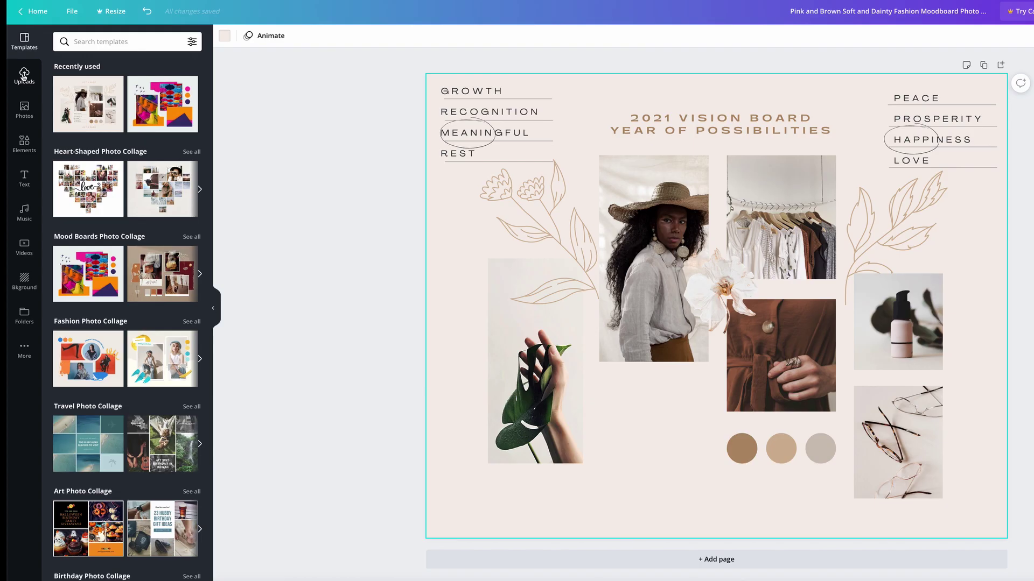
click(24, 76)
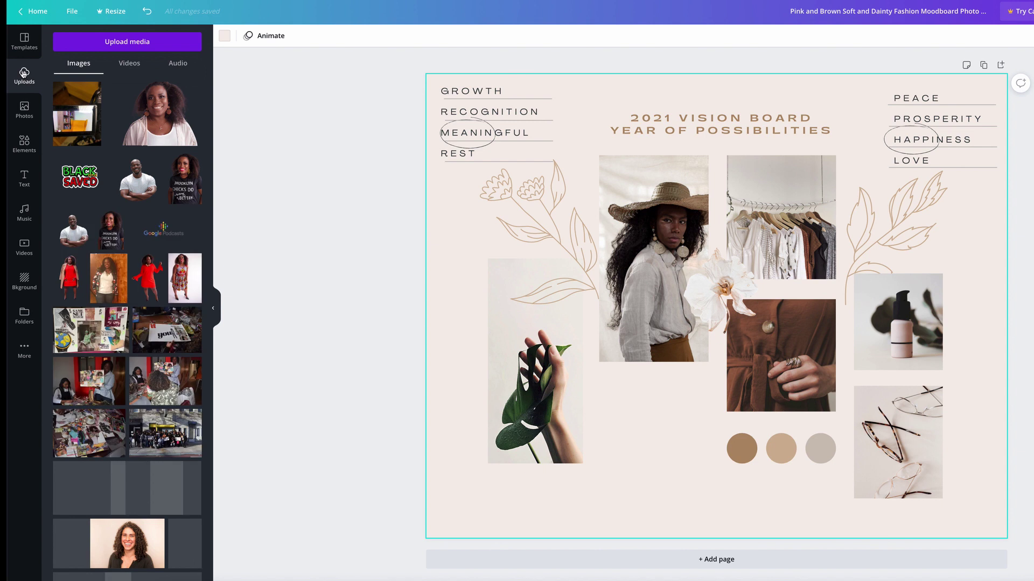
Step: Fill the top-centre frames with the uploaded yellow chair photo and 'Game Set Match' collage
drag(69, 118, 599, 189)
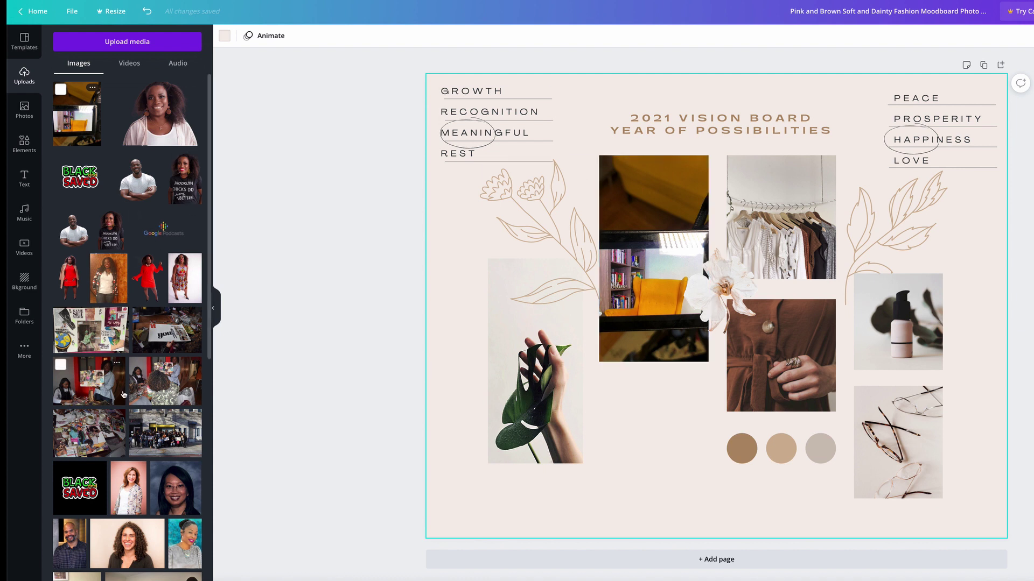
click(82, 336)
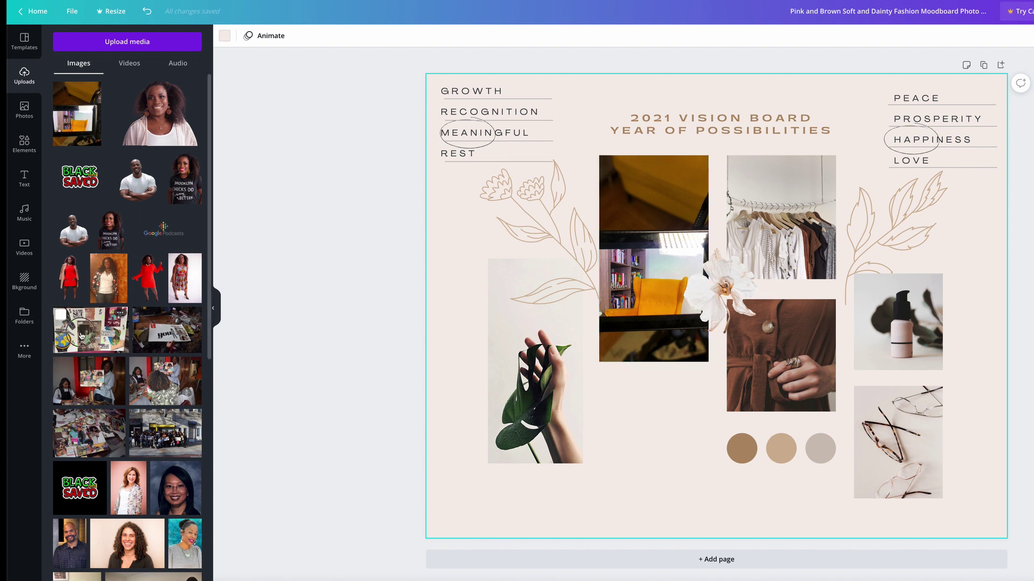
drag(81, 335, 759, 224)
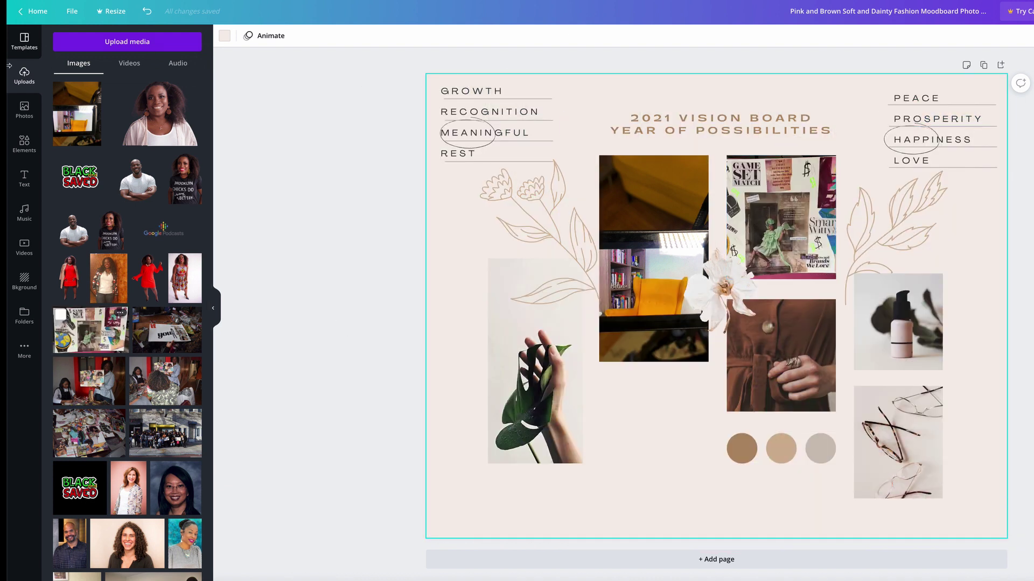
click(24, 111)
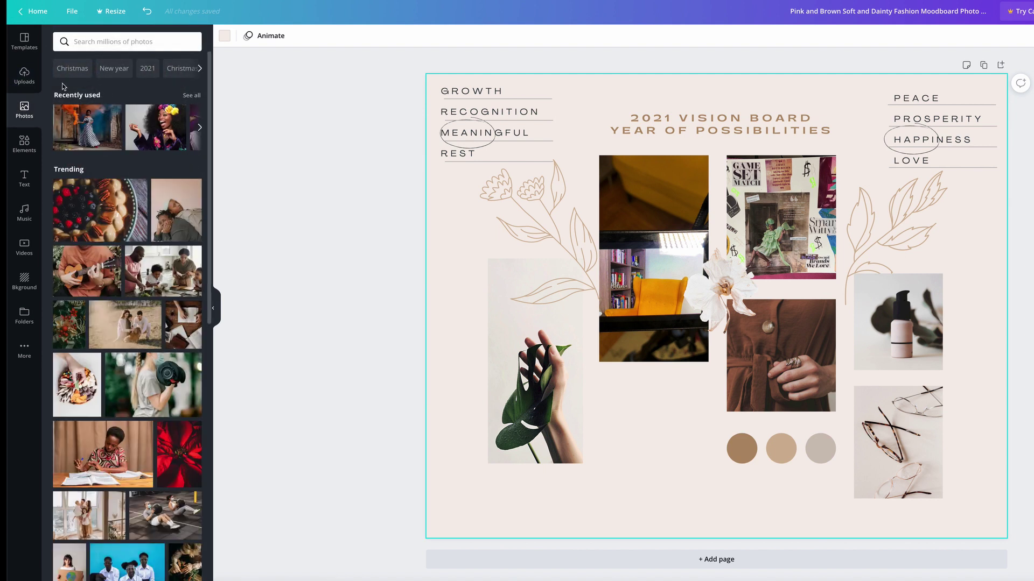
Step: Drop the checkered-dress photo into the lower centre frame
click(120, 45)
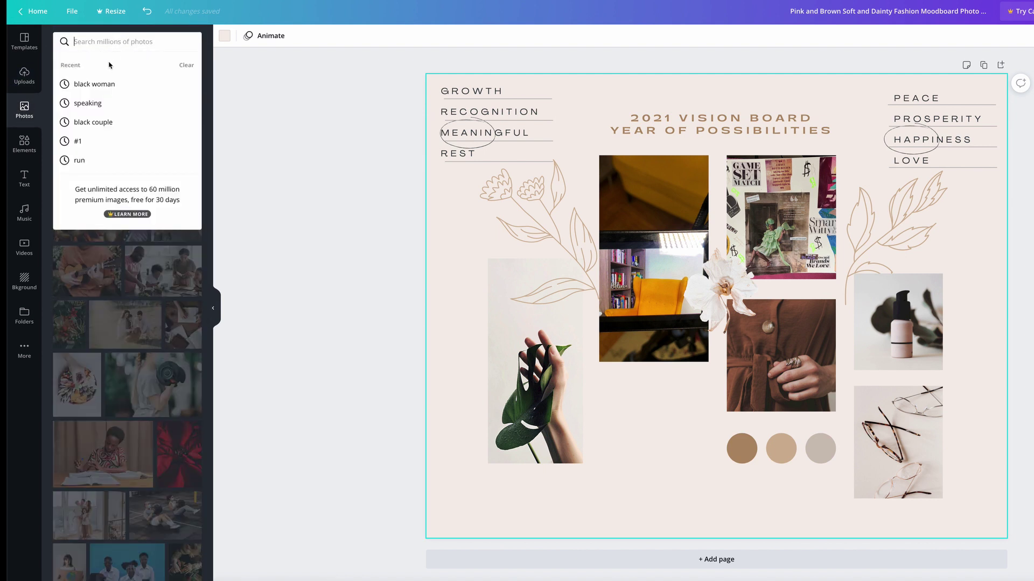
key(Escape)
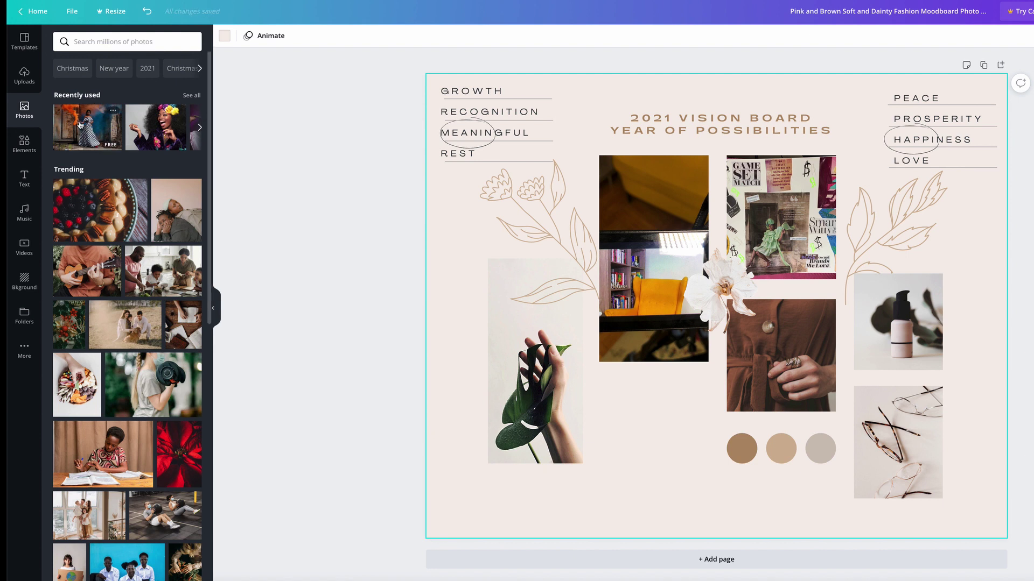
drag(79, 125, 735, 326)
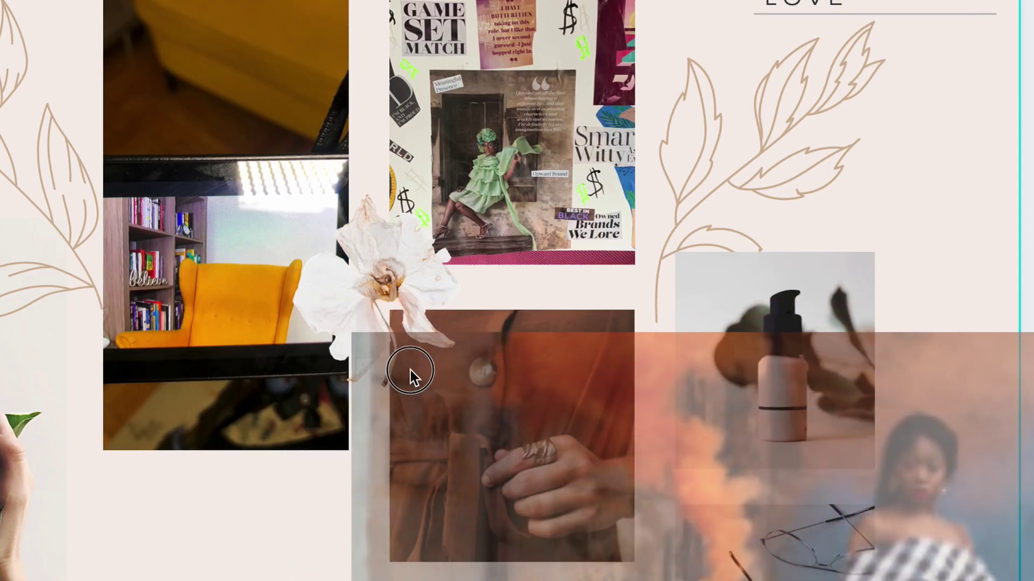
drag(410, 370, 480, 392)
click(451, 387)
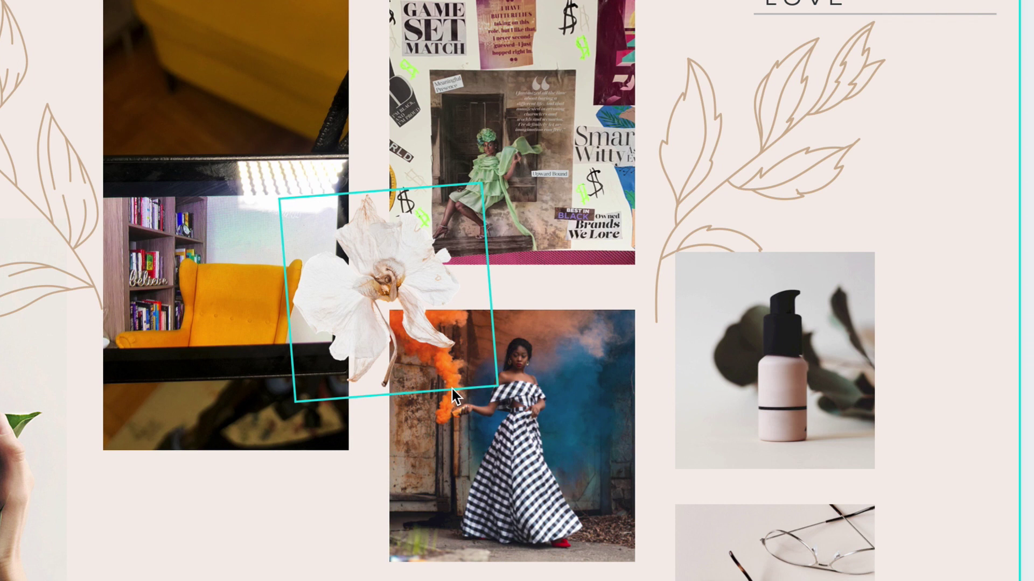
key(Escape)
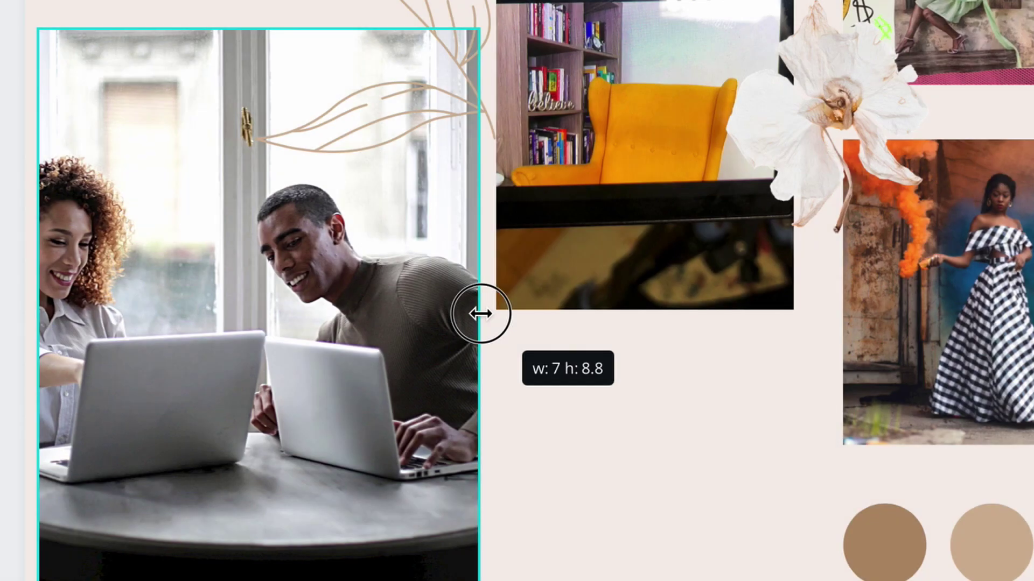
Step: Enlarge, reposition and tilt the laptop photo, and replace the serum bottle with the woman-at-laptop photo
drag(477, 307, 479, 308)
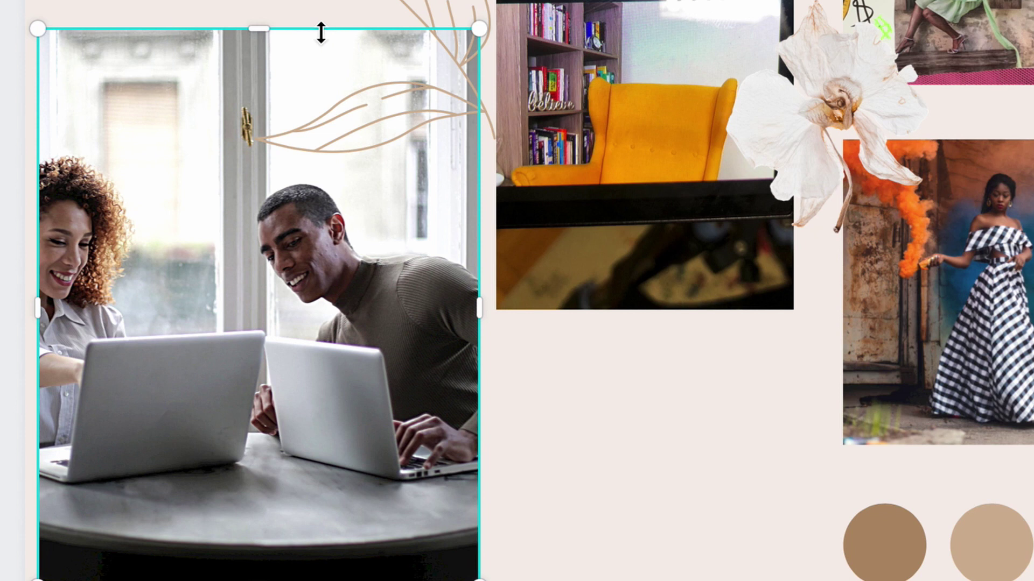
drag(273, 334, 296, 447)
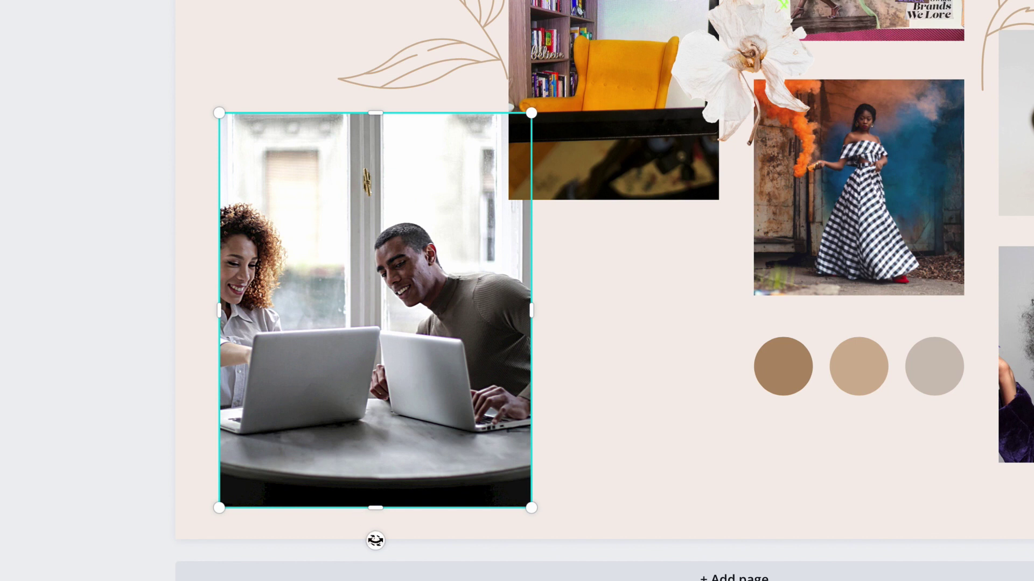
drag(378, 543, 429, 545)
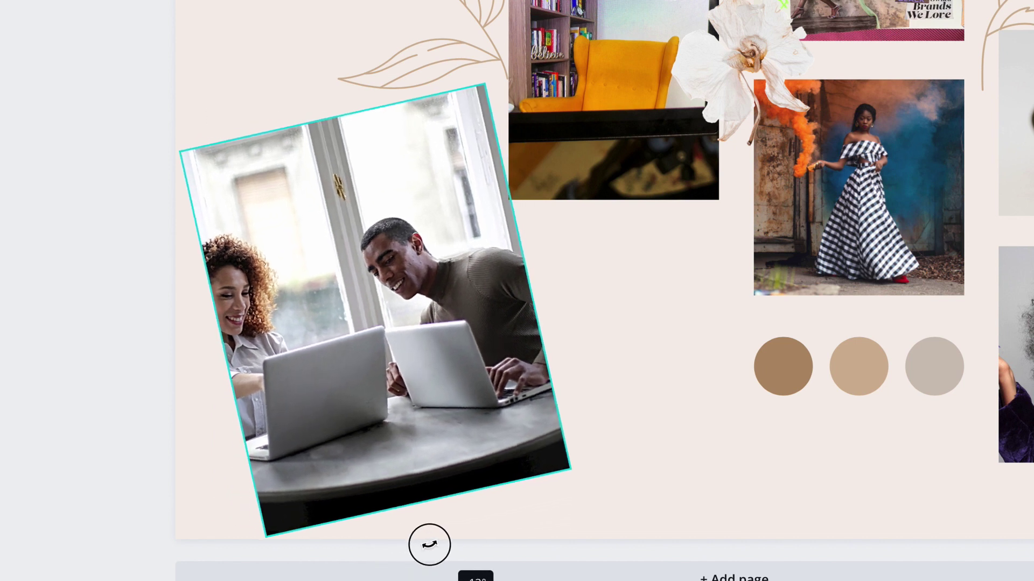
drag(429, 545, 425, 545)
click(617, 494)
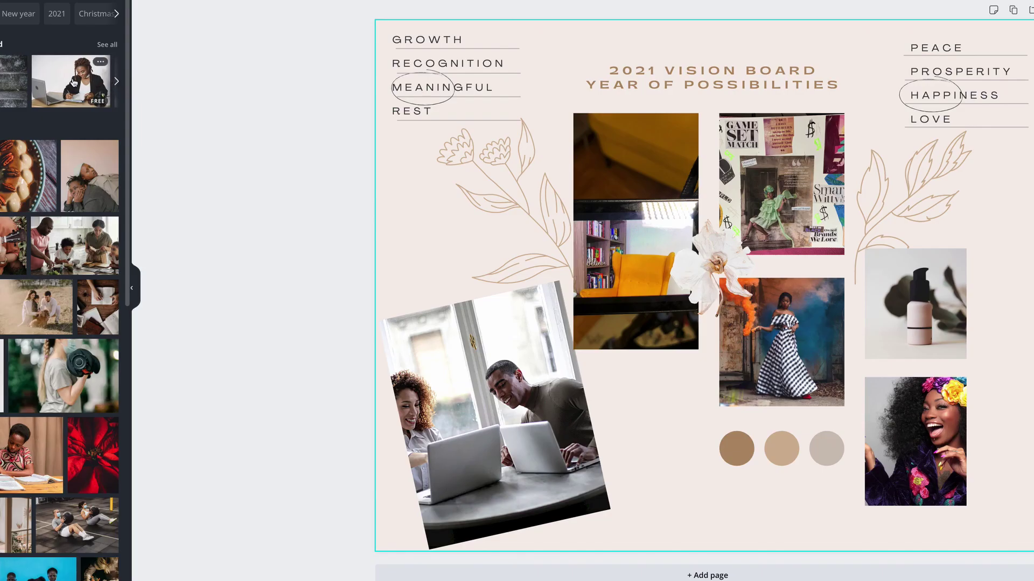
drag(74, 82, 898, 283)
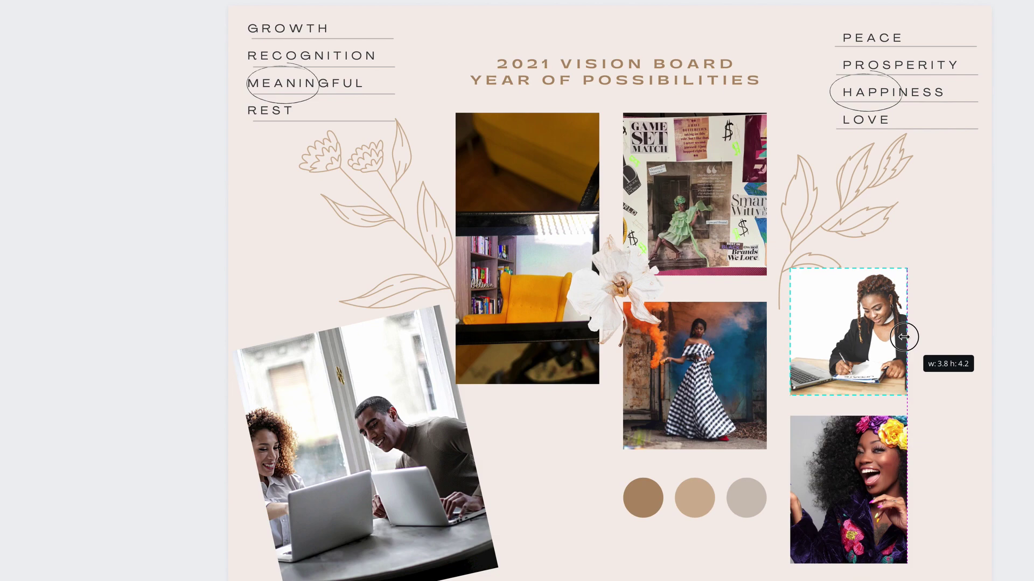
Step: Bring the leafy sprig illustration beside the top-right word list to the front
click(947, 318)
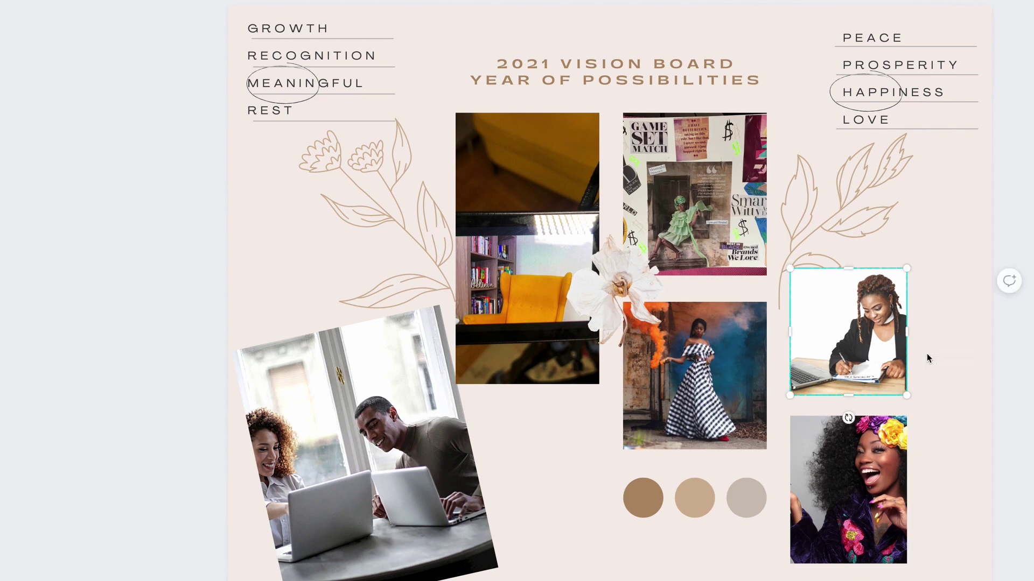
click(975, 448)
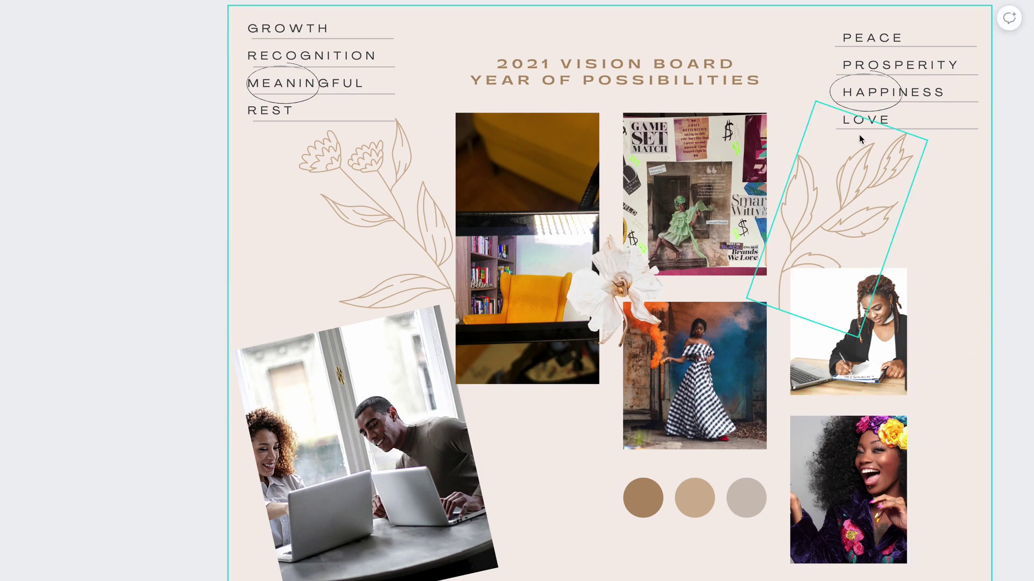
click(868, 196)
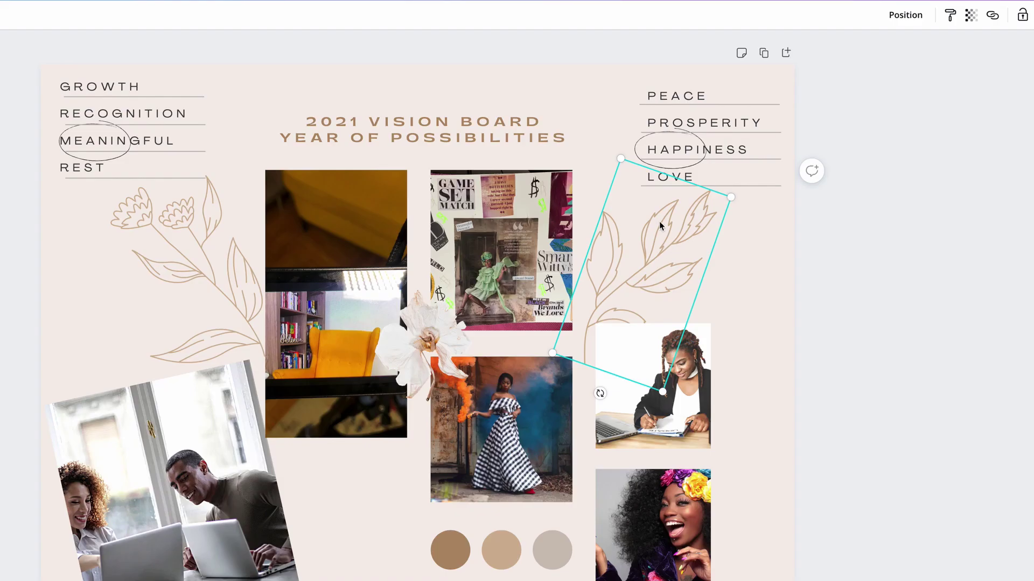
click(905, 15)
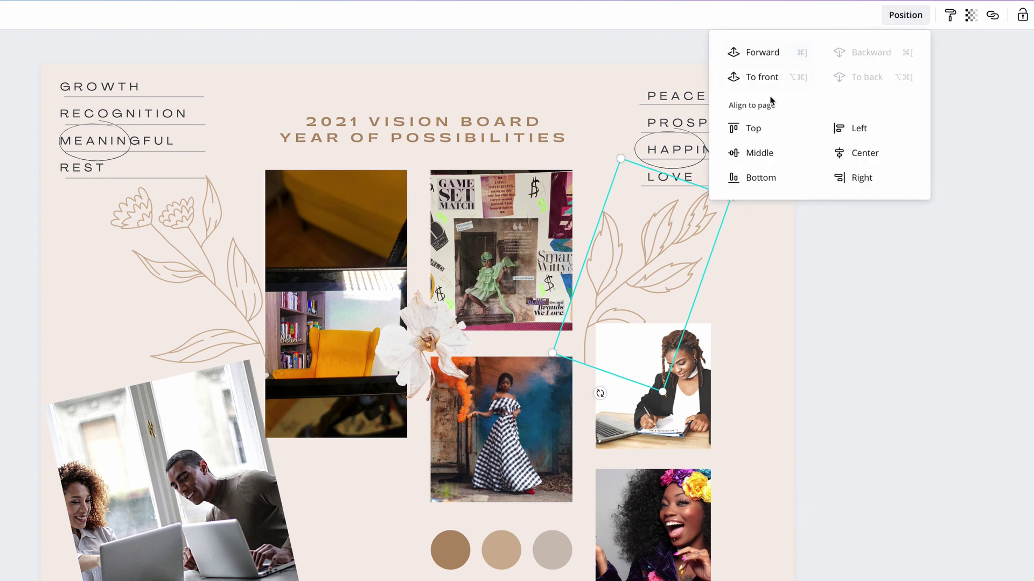
click(759, 82)
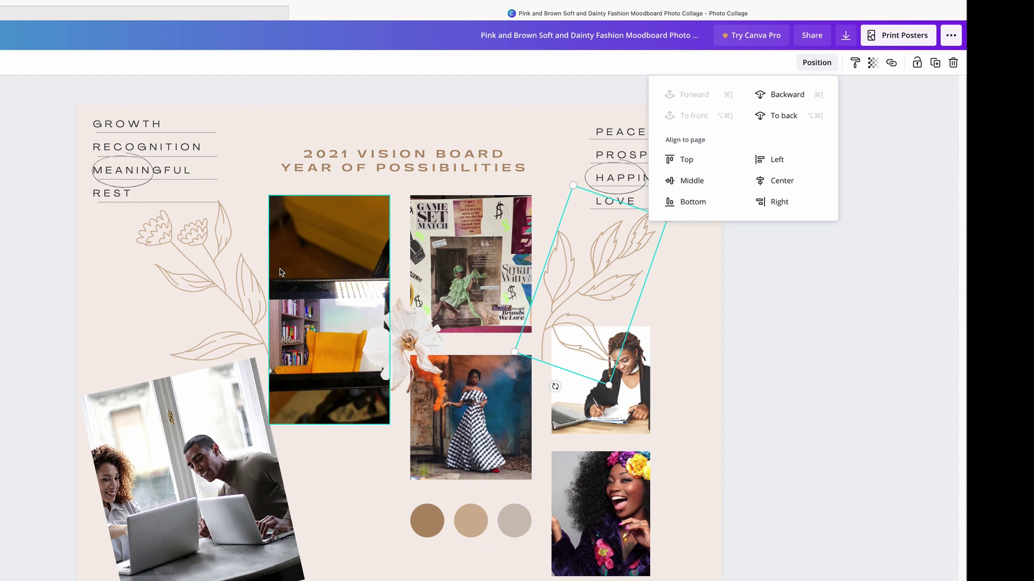
click(353, 493)
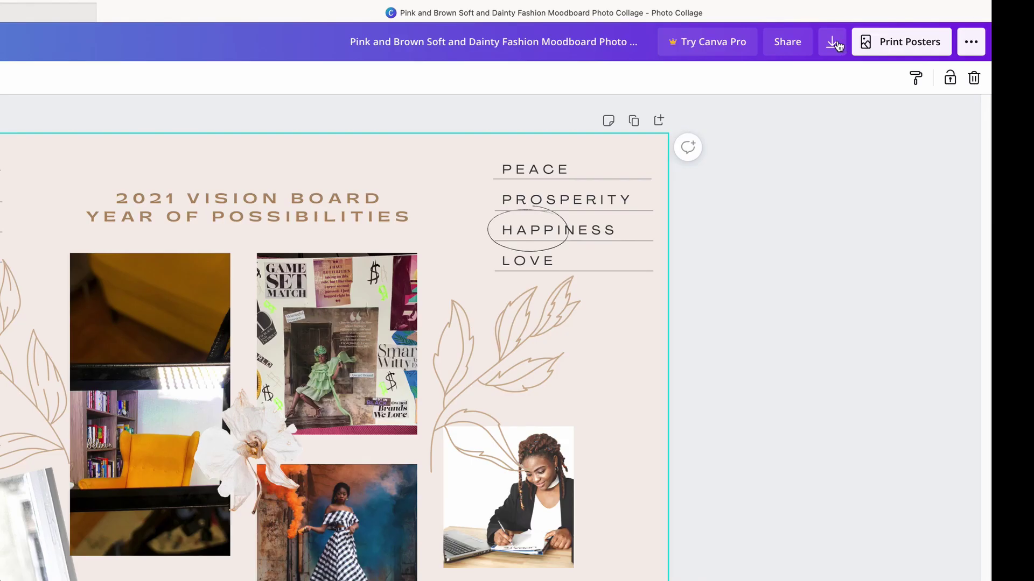
Step: Download the vision board as a JPG instead of PDF Print
click(833, 43)
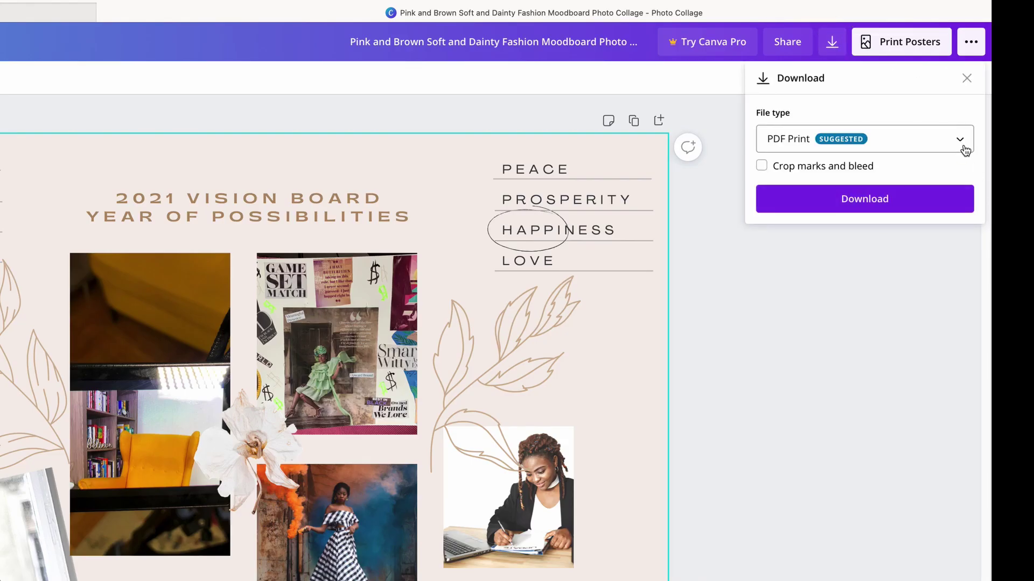
click(963, 151)
click(831, 77)
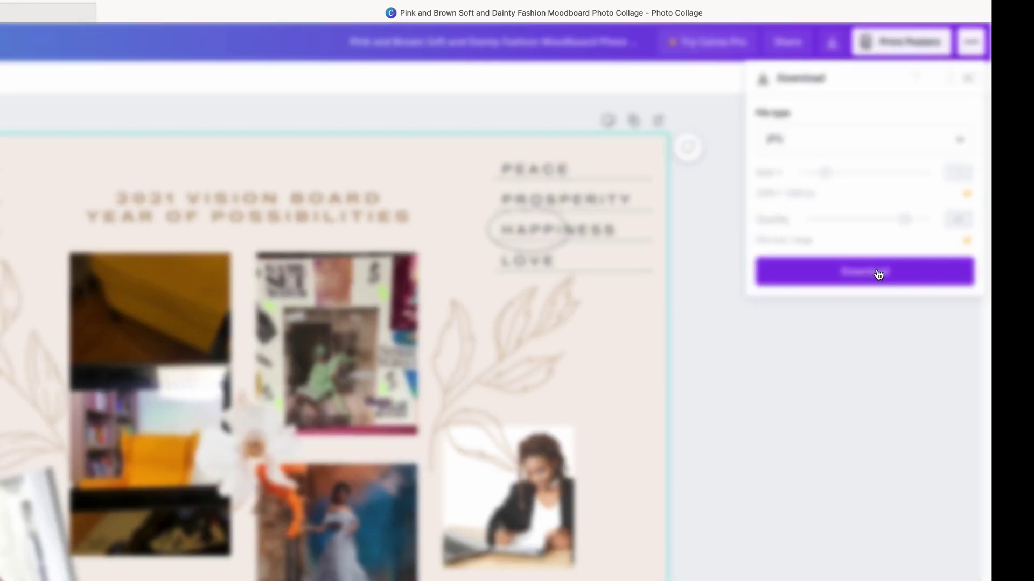
click(879, 273)
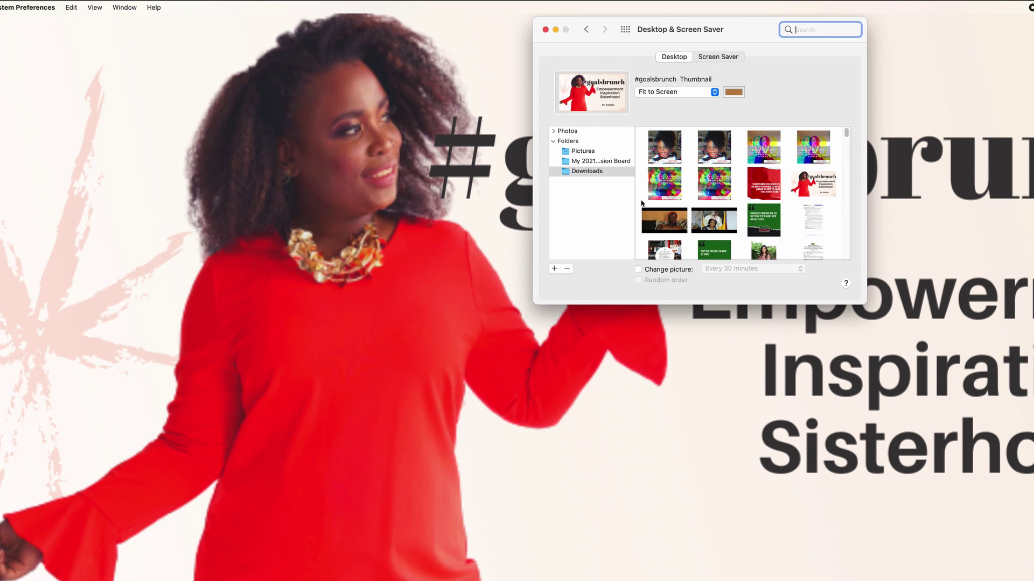
Step: Add My 2021 Vision Board.jpg from Downloads as a desktop picture
click(553, 270)
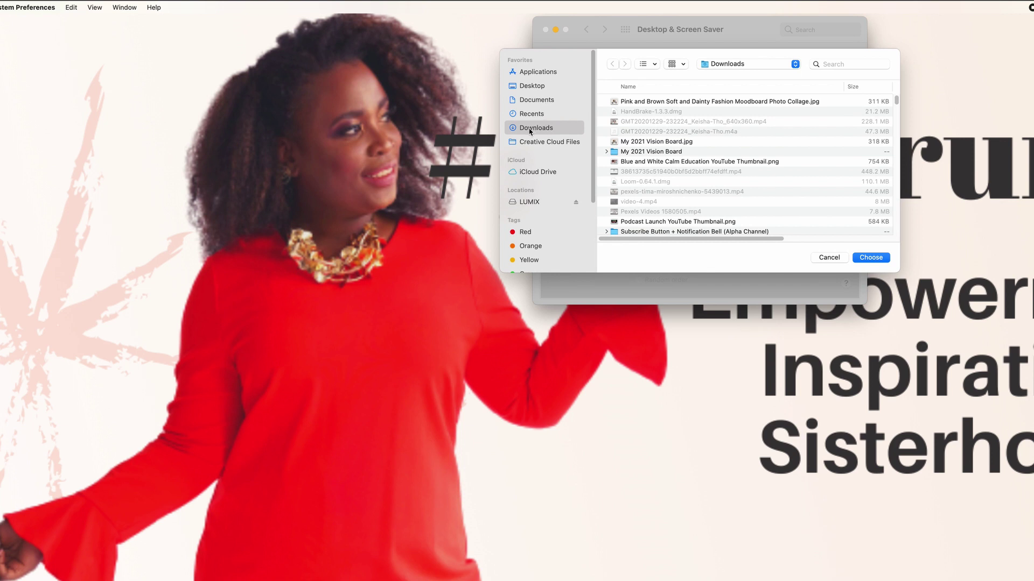
click(633, 142)
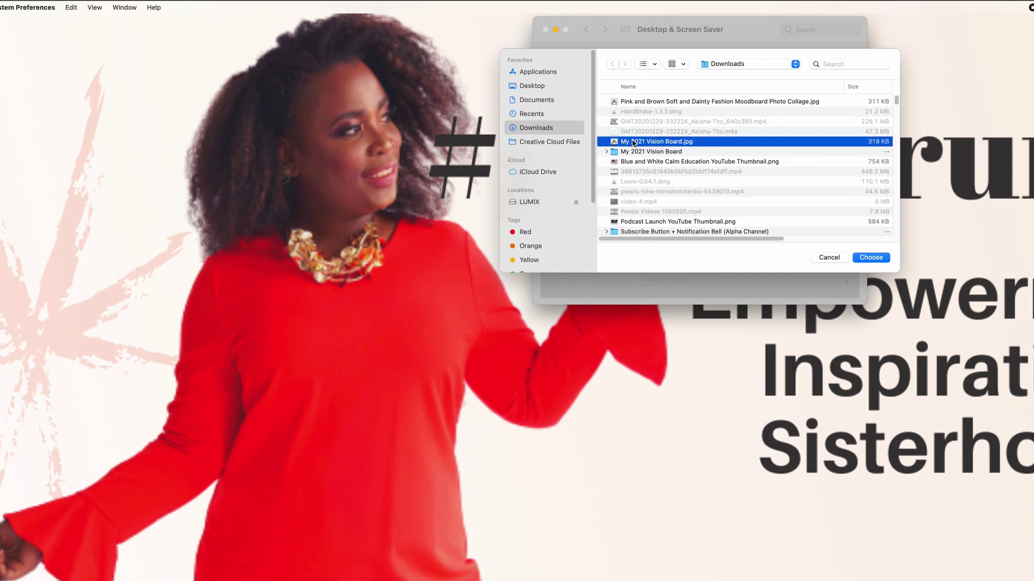